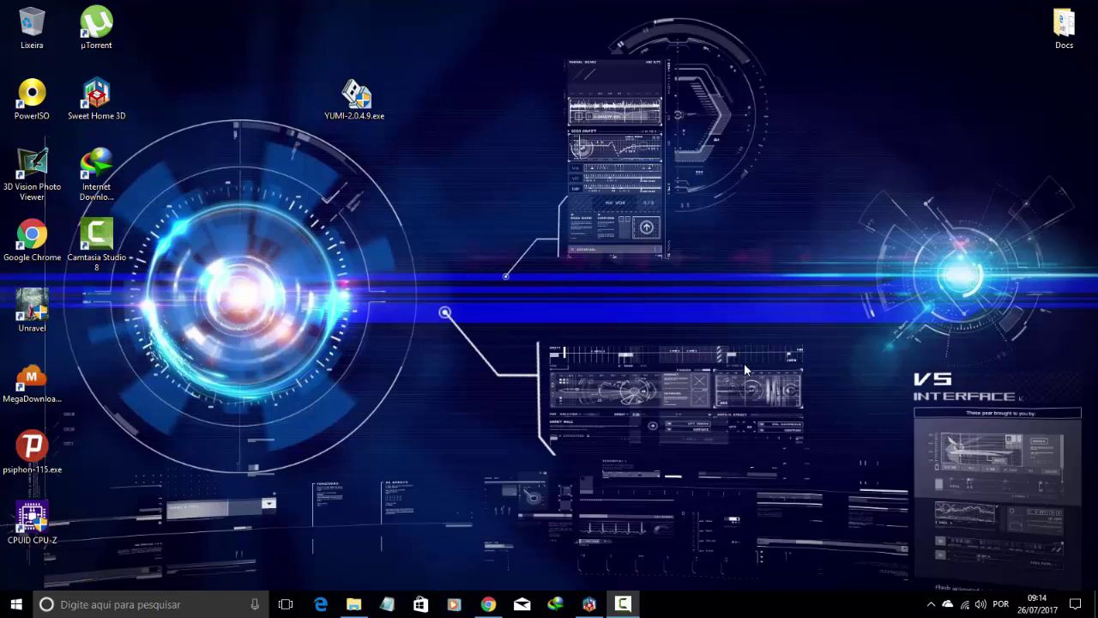
Launch YUMI-2.0.4.9.exe from the desktop and accept its license agreement
drag(291, 80, 518, 169)
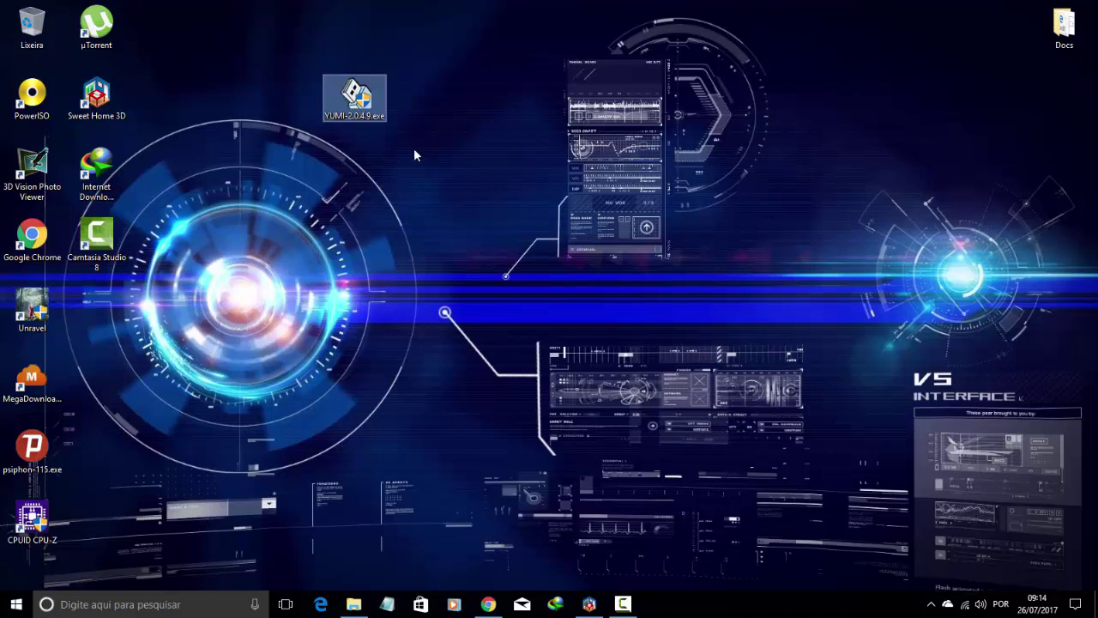
click(269, 94)
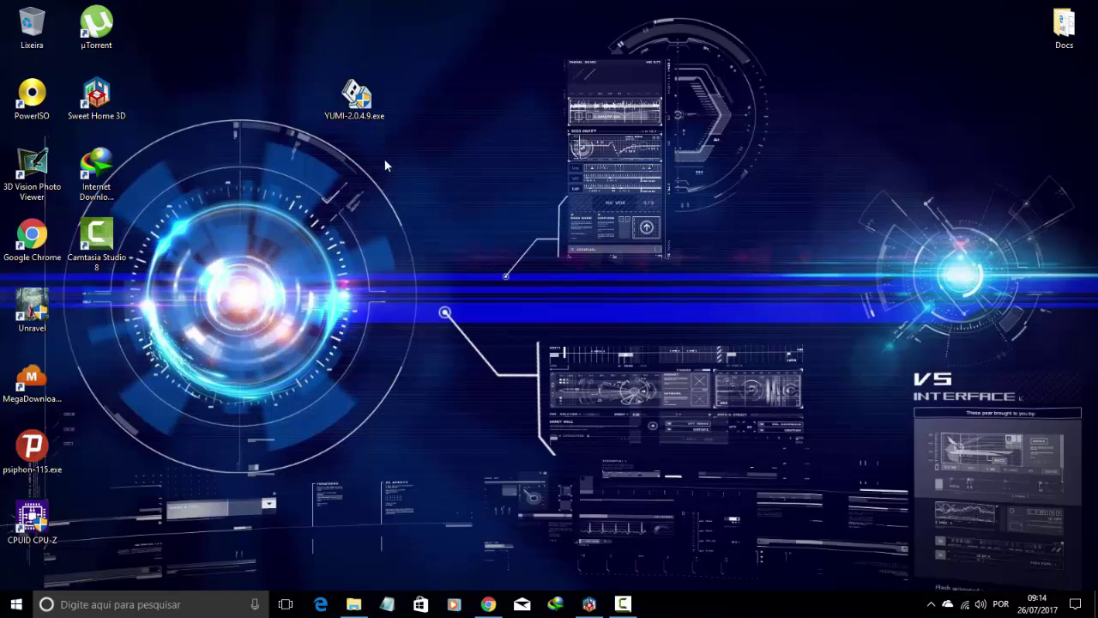
click(358, 101)
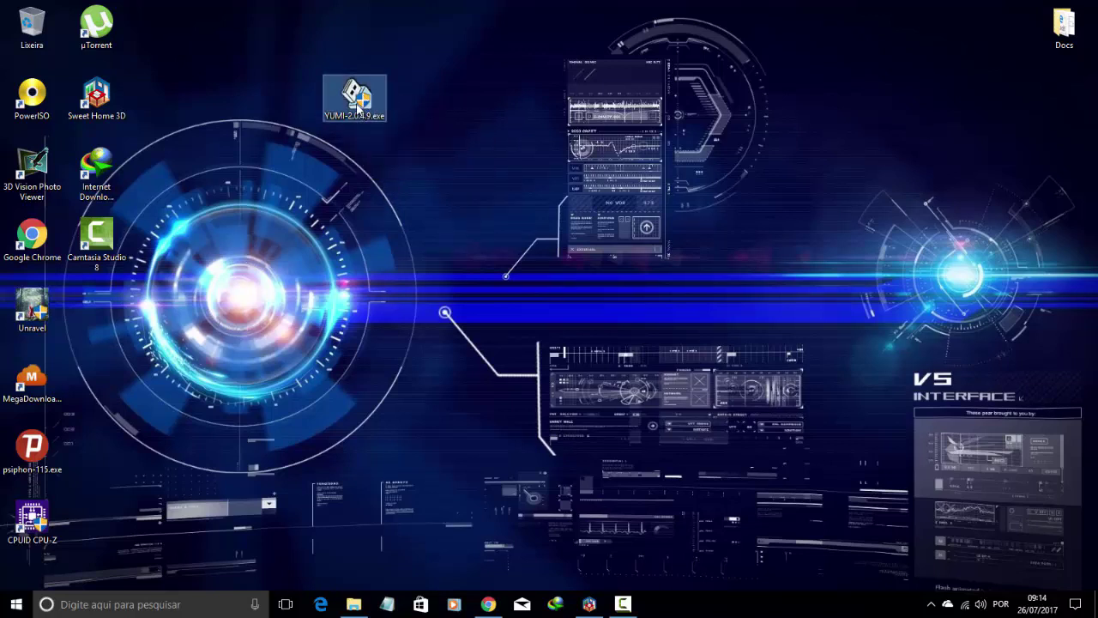
double_click(357, 101)
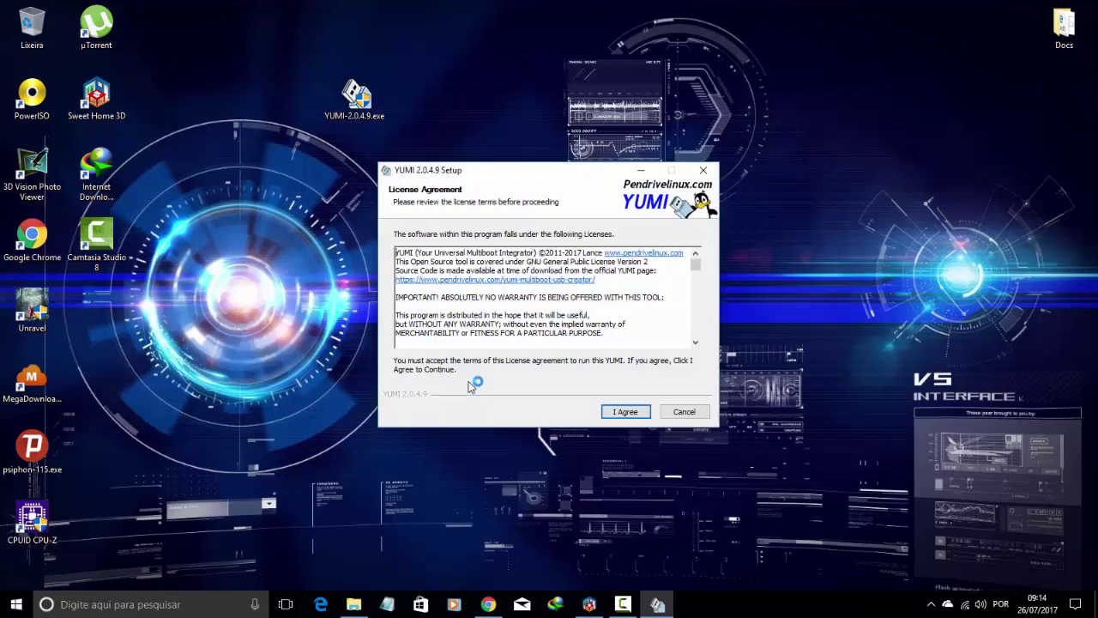
click(625, 412)
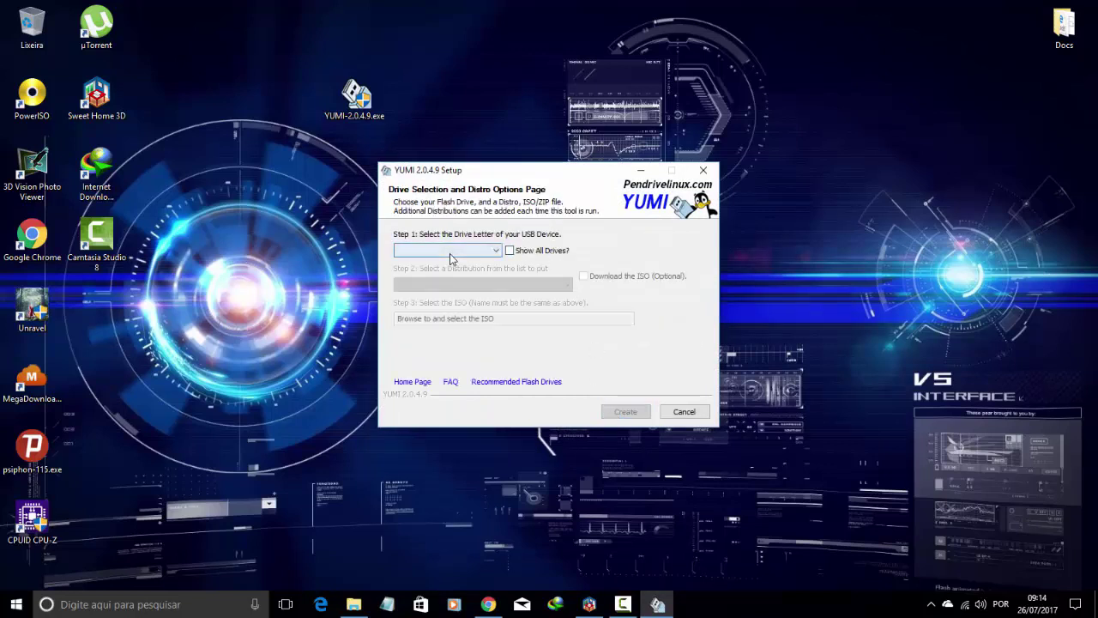
Choose the 7GB USB drive J: as the target device and enable NTFS formatting for it
click(485, 252)
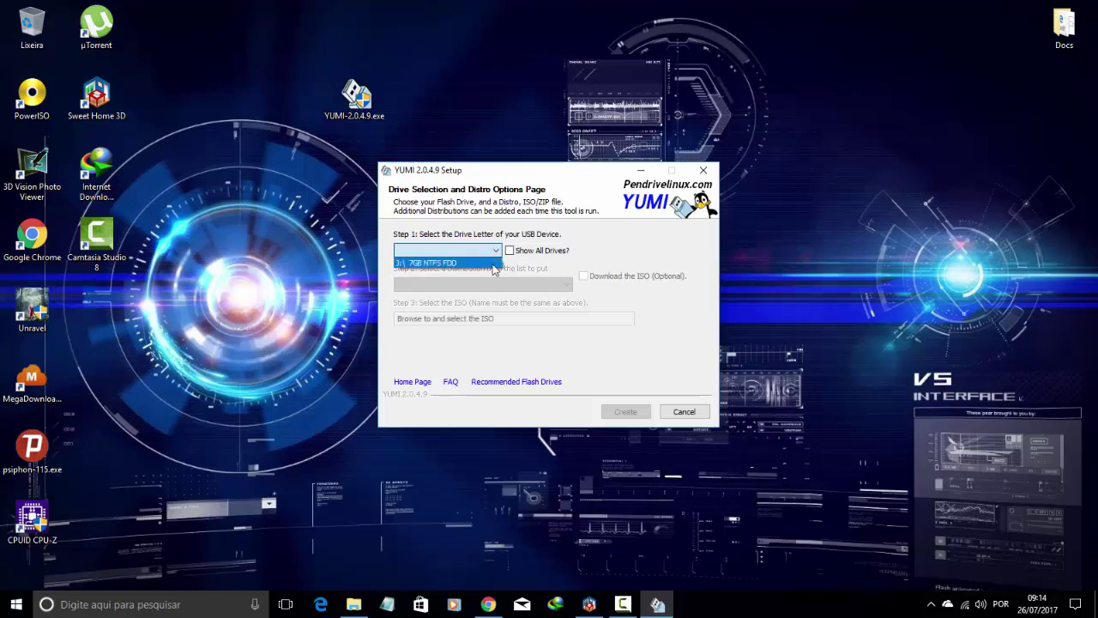
click(493, 264)
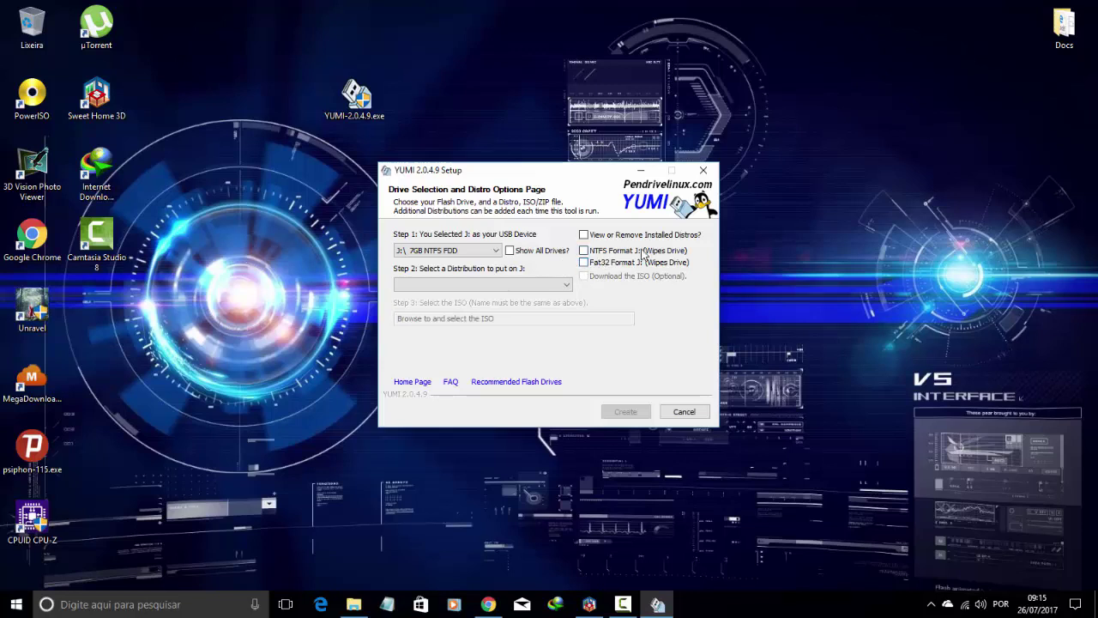
click(584, 250)
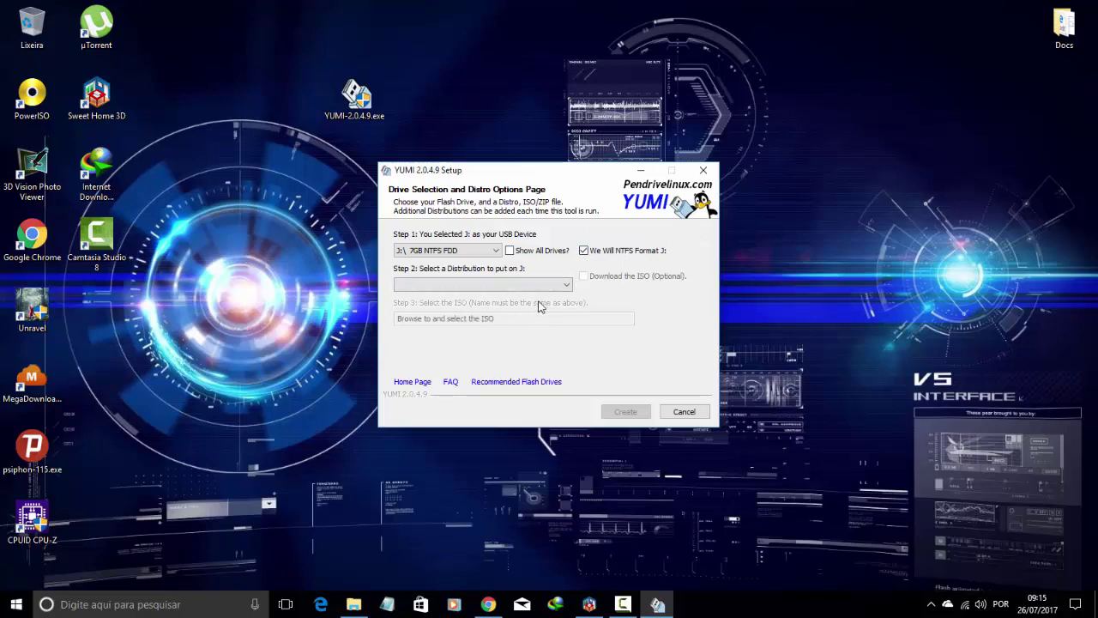
Set the distribution for the USB drive to Single Windows Vista/7/8/10 Installer
click(566, 284)
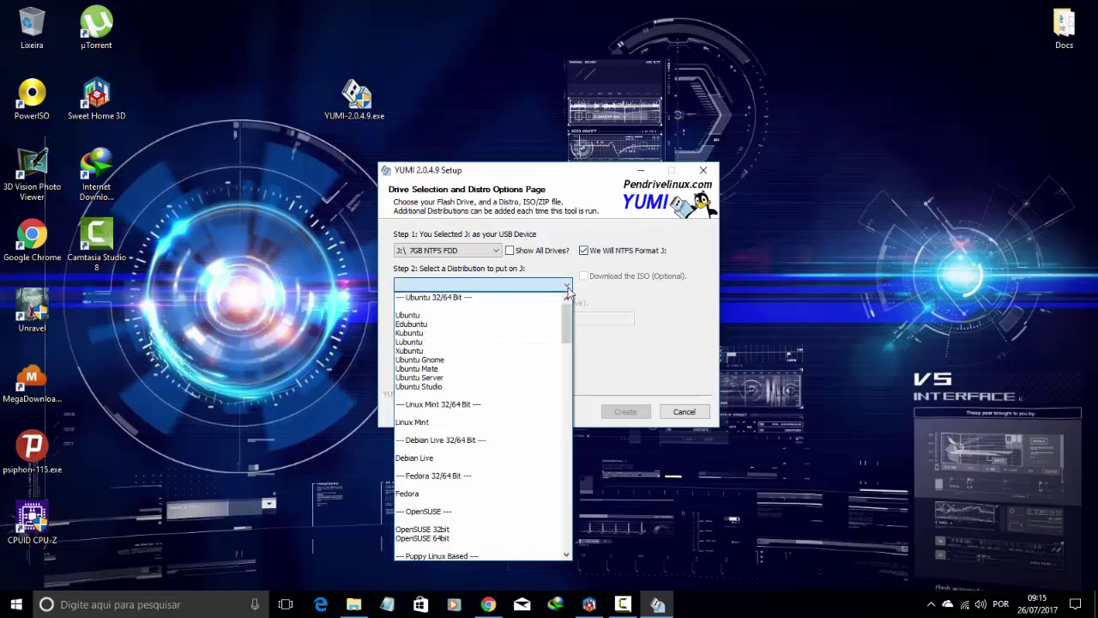
scroll(525, 369, down, 1)
scroll(524, 384, down, 15)
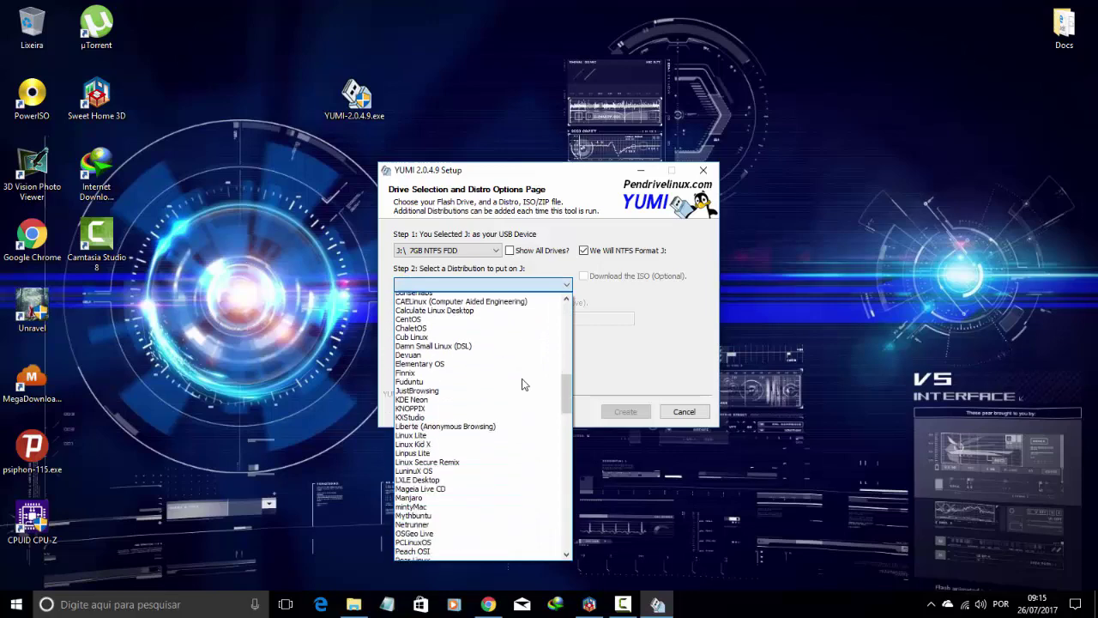
scroll(525, 384, down, 15)
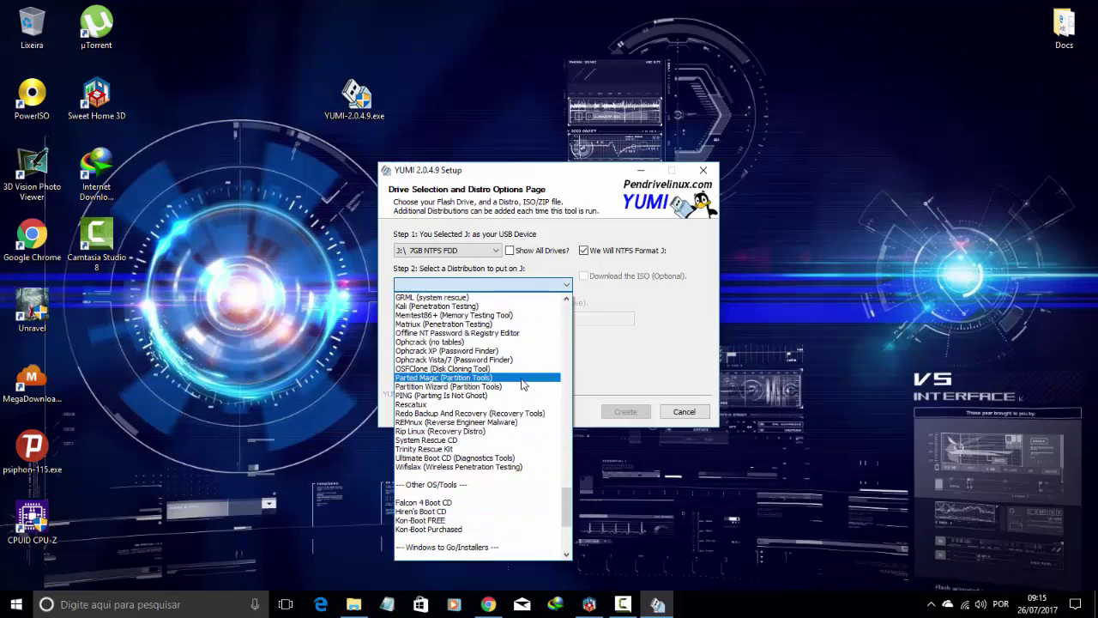
scroll(524, 384, down, 3)
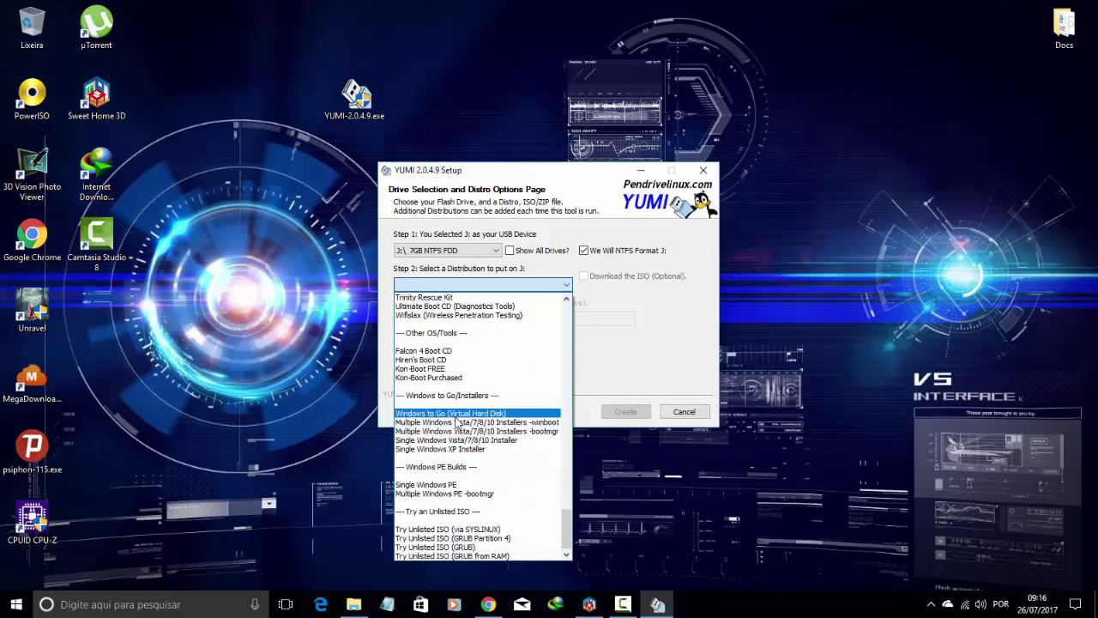
click(506, 440)
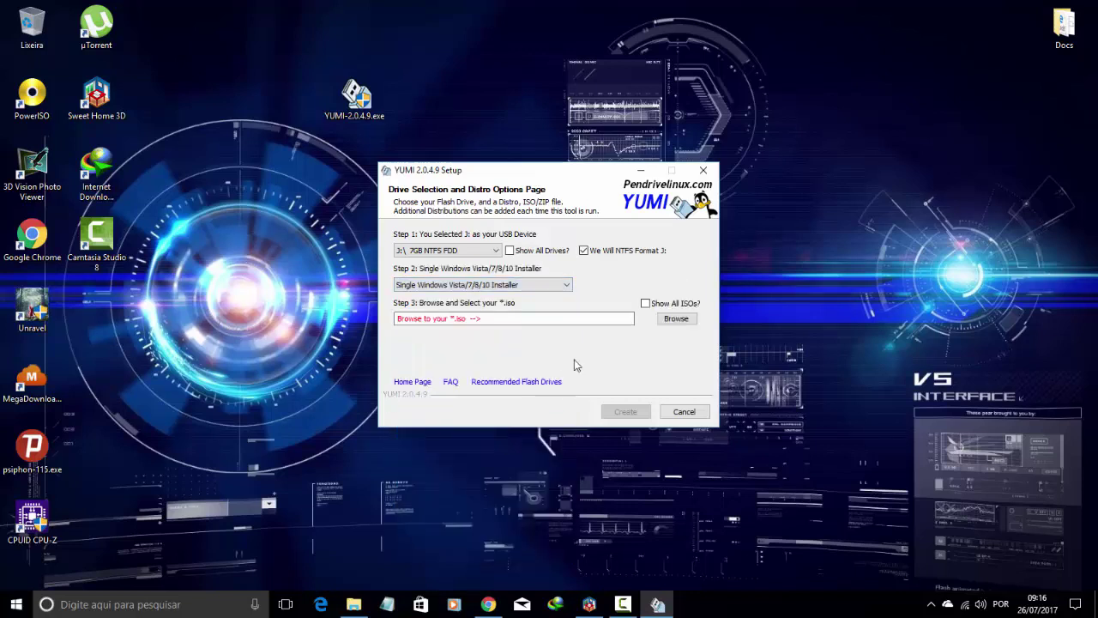
Load Windows_7_todas.as.versoes_x86_ou_x64_pt-BR(original).iso from the IMG's folder as the installer image
click(612, 320)
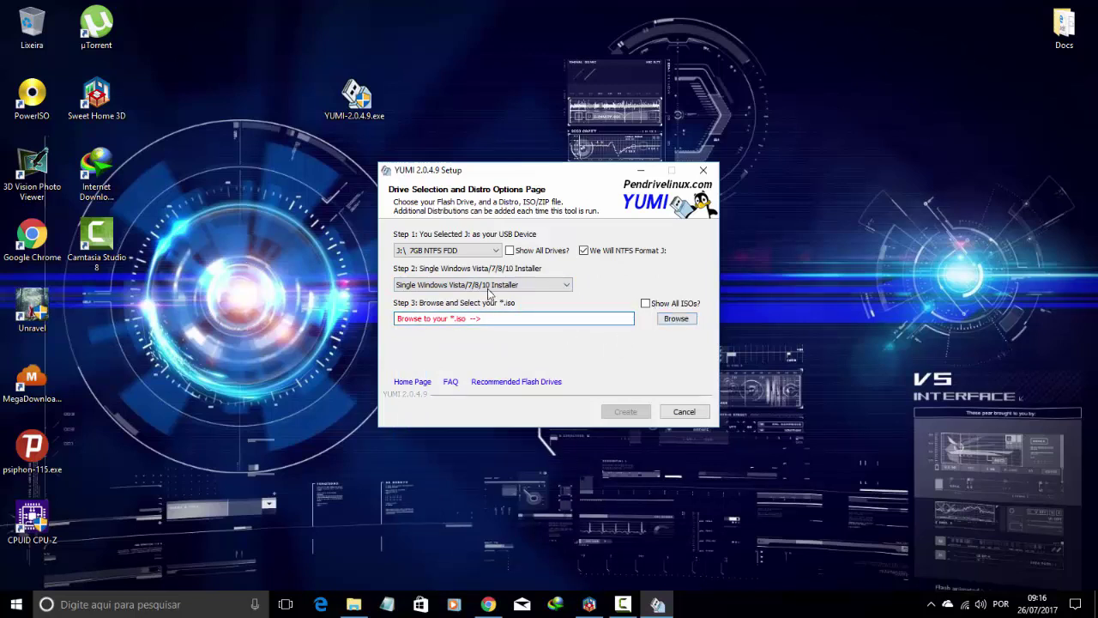
click(678, 320)
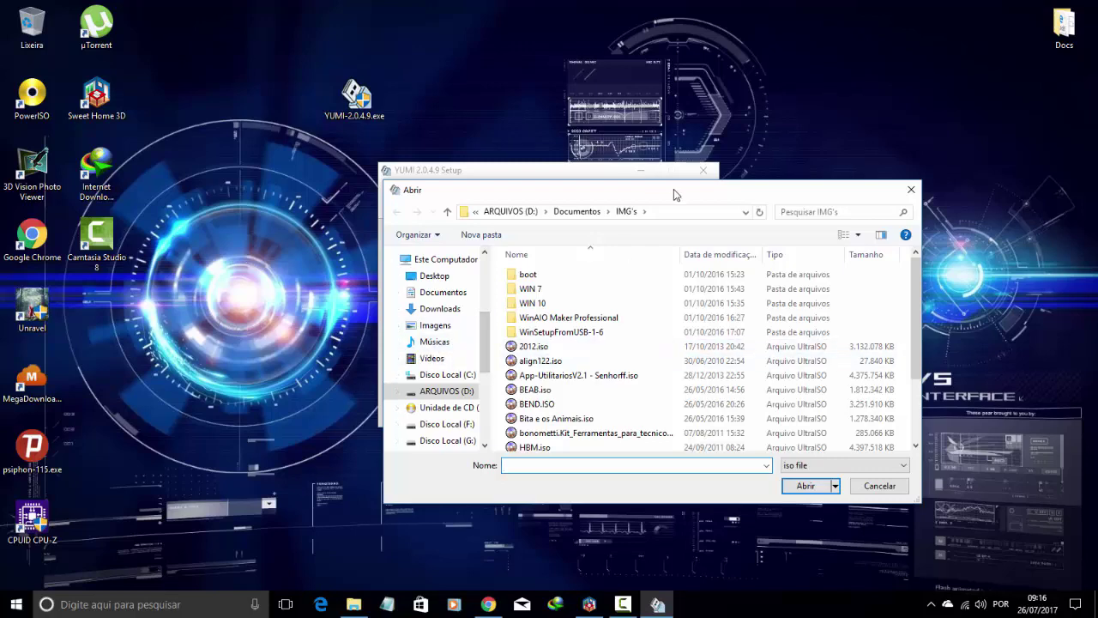
drag(674, 194, 572, 142)
scroll(520, 380, down, 2)
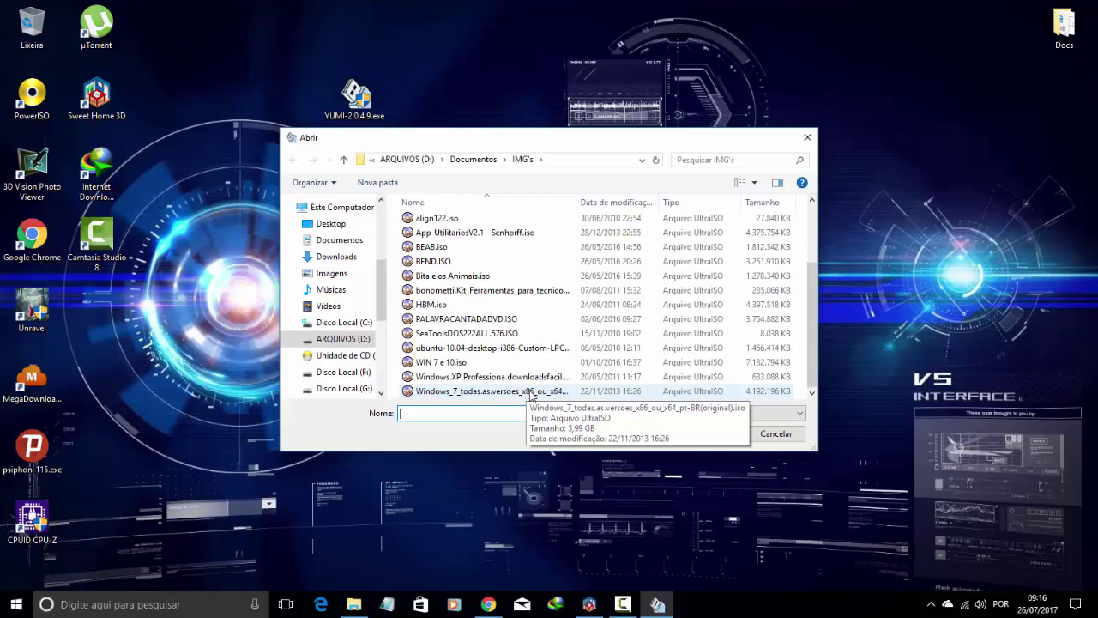
double_click(531, 391)
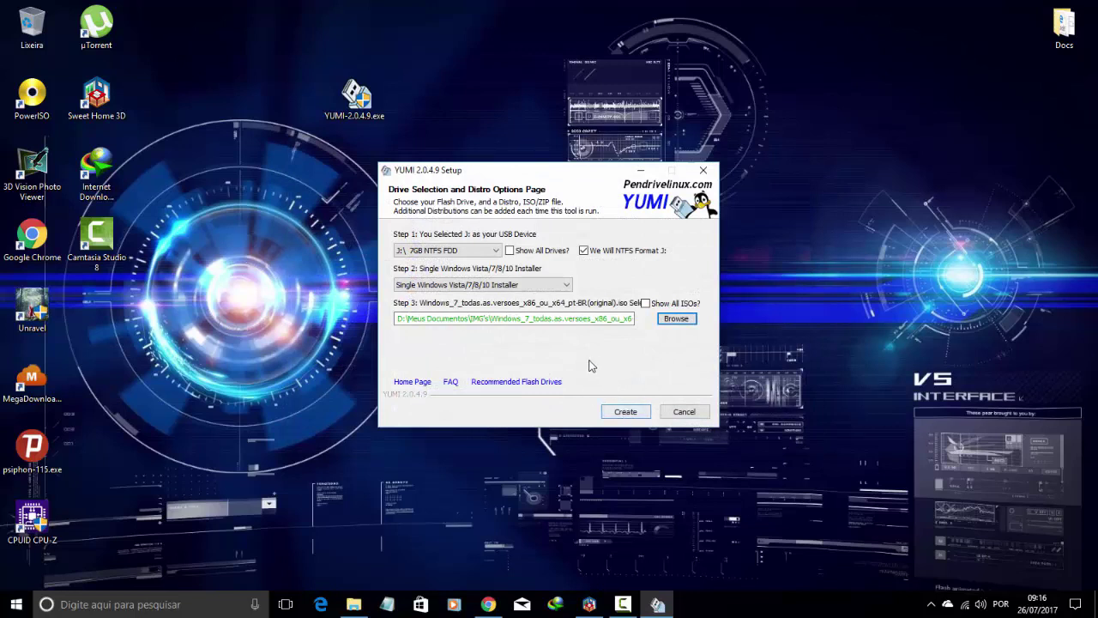
Start creating the bootable drive, approve wiping J:, and move the extraction progress window off the setup window
click(614, 413)
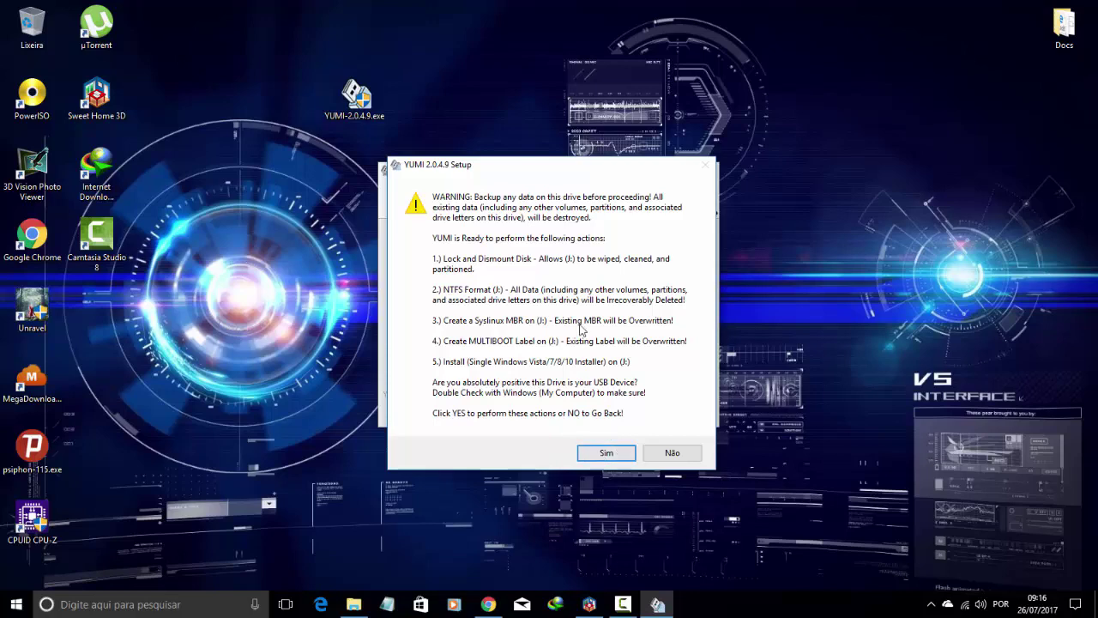
click(629, 453)
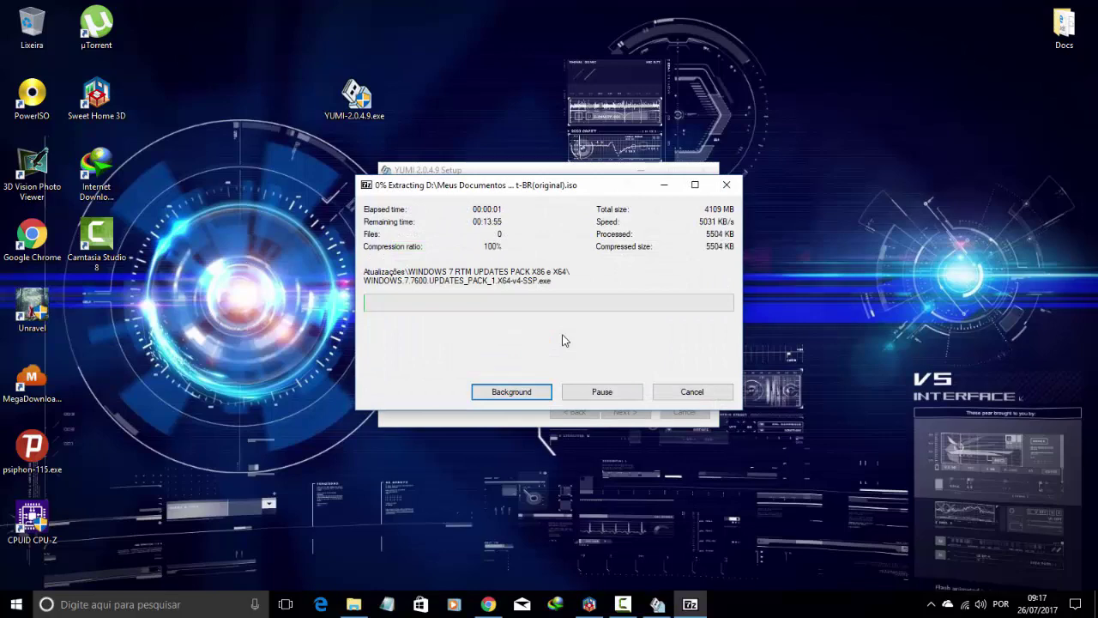
drag(564, 186, 735, 151)
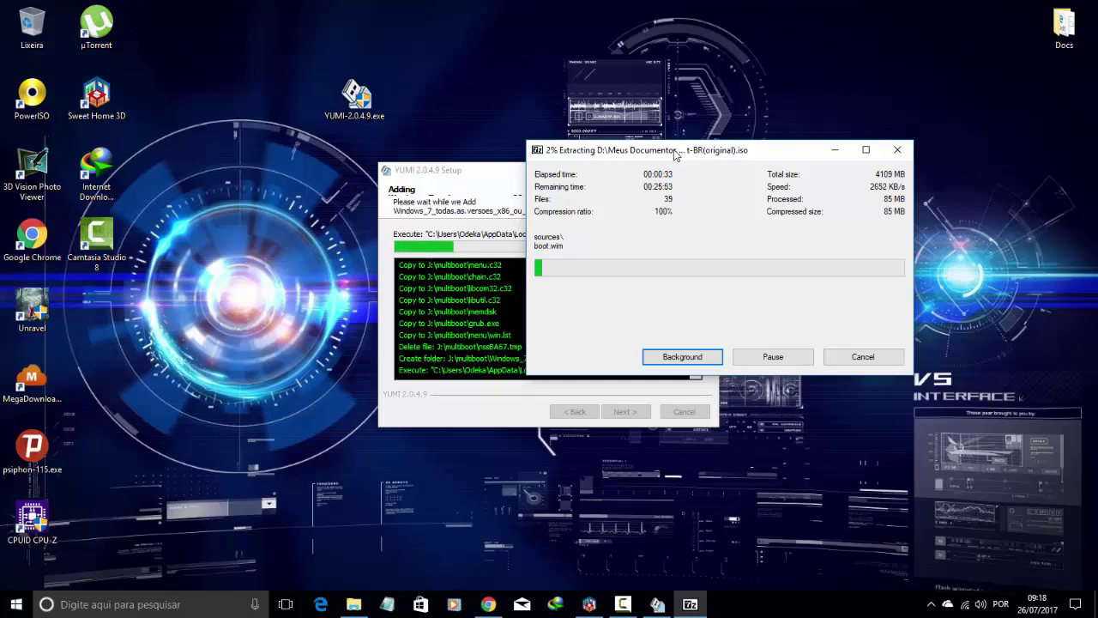
drag(676, 154, 621, 124)
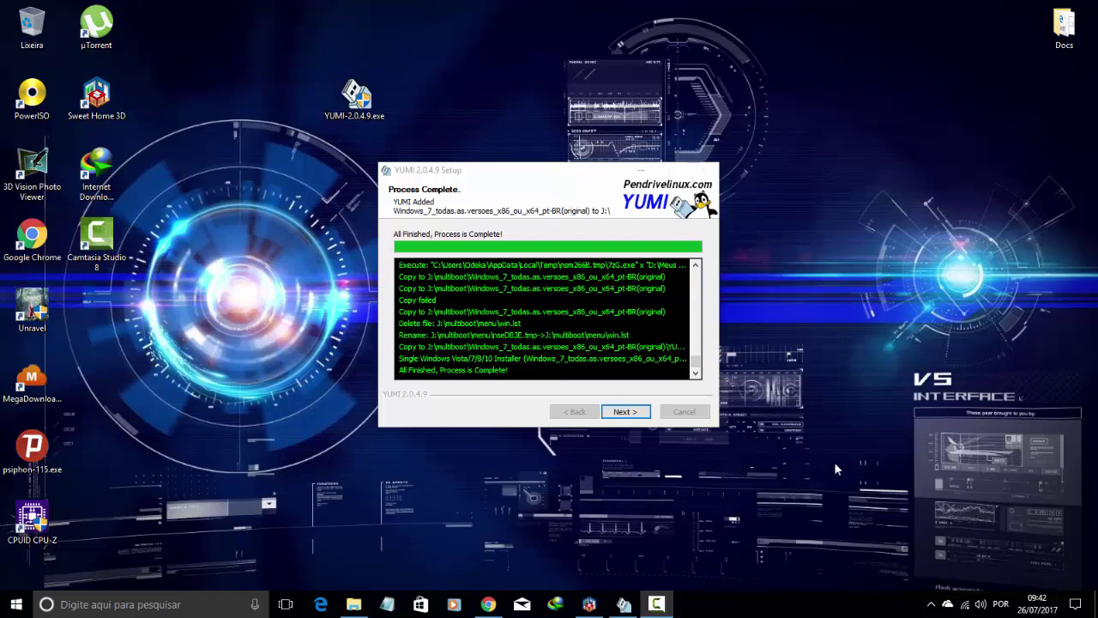
Complete the YUMI setup, declining to add more ISOs or distros to J:
click(625, 415)
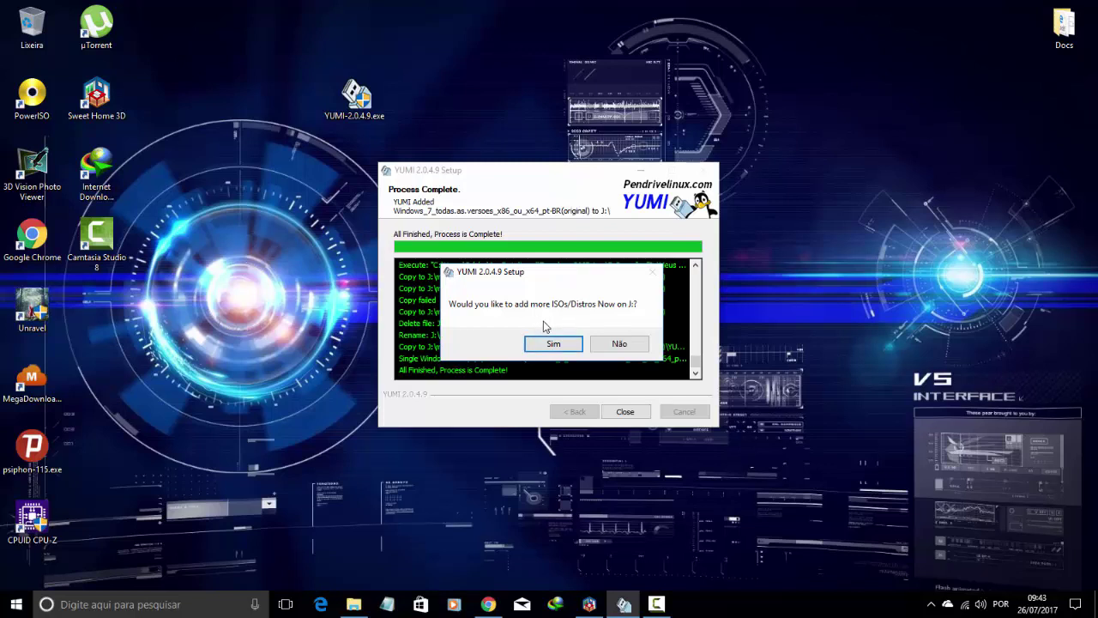
click(620, 344)
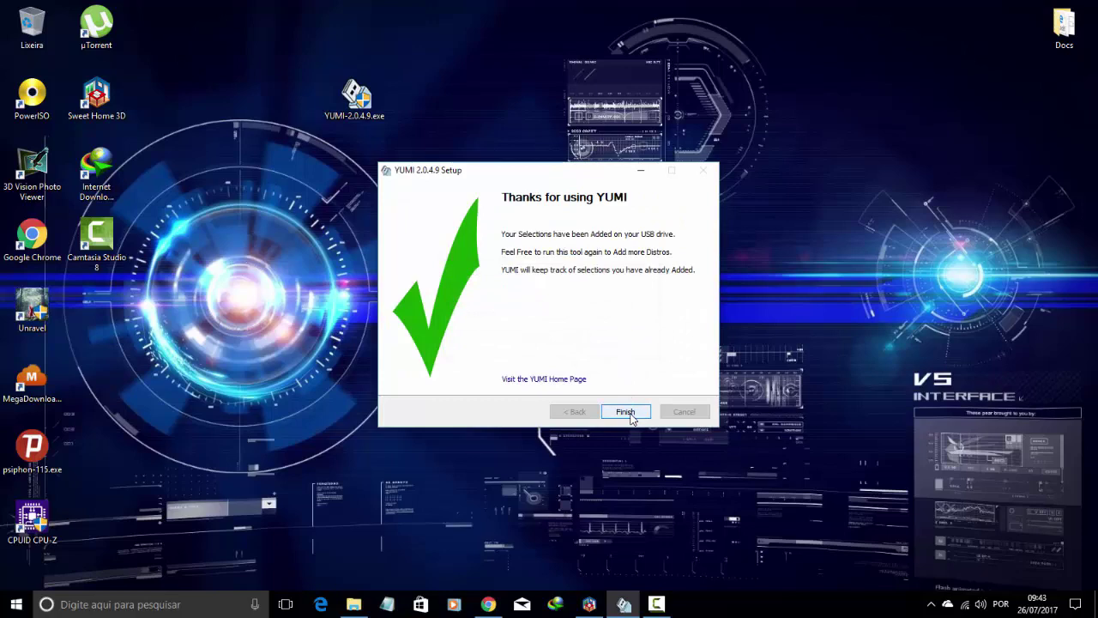
click(627, 414)
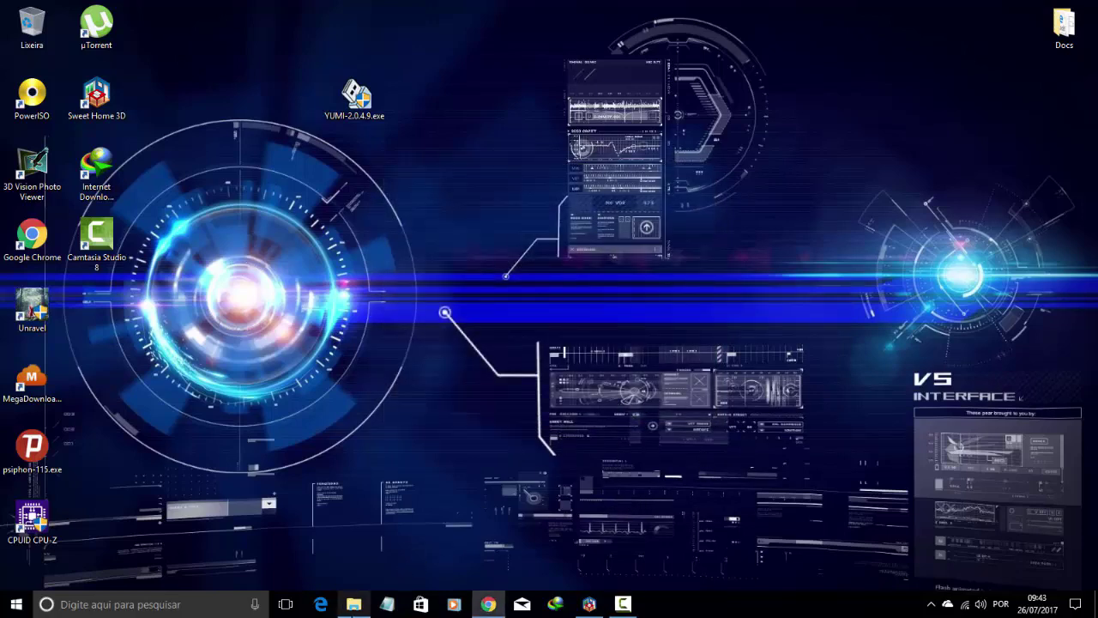
Switch to File Explorer and open the MULTIBOOT (J:) drive to examine the files copied onto it
click(353, 604)
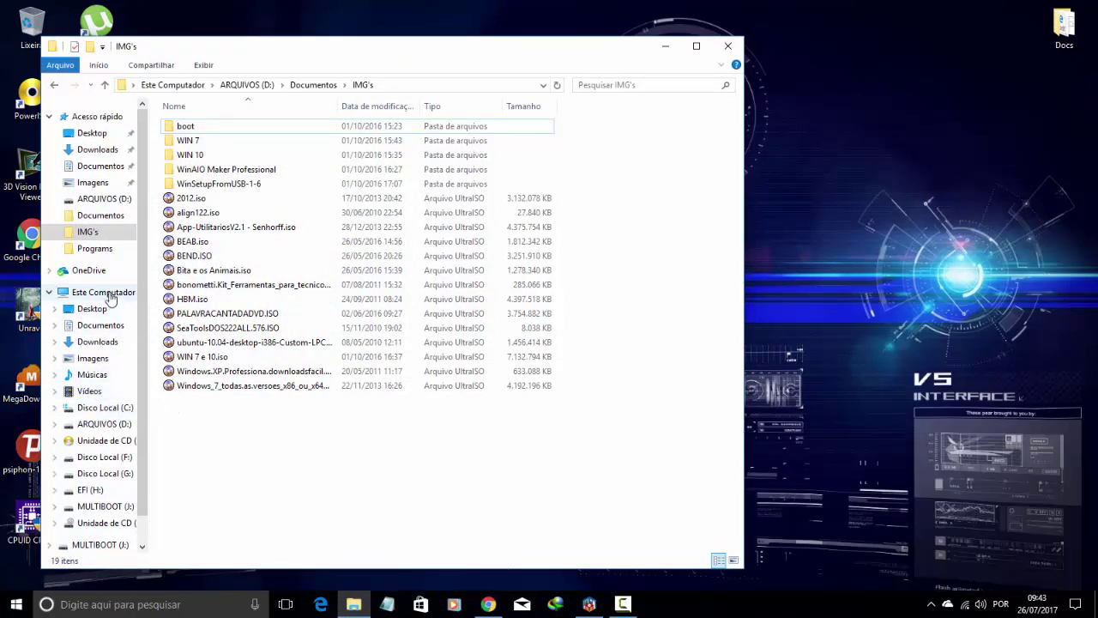
click(103, 293)
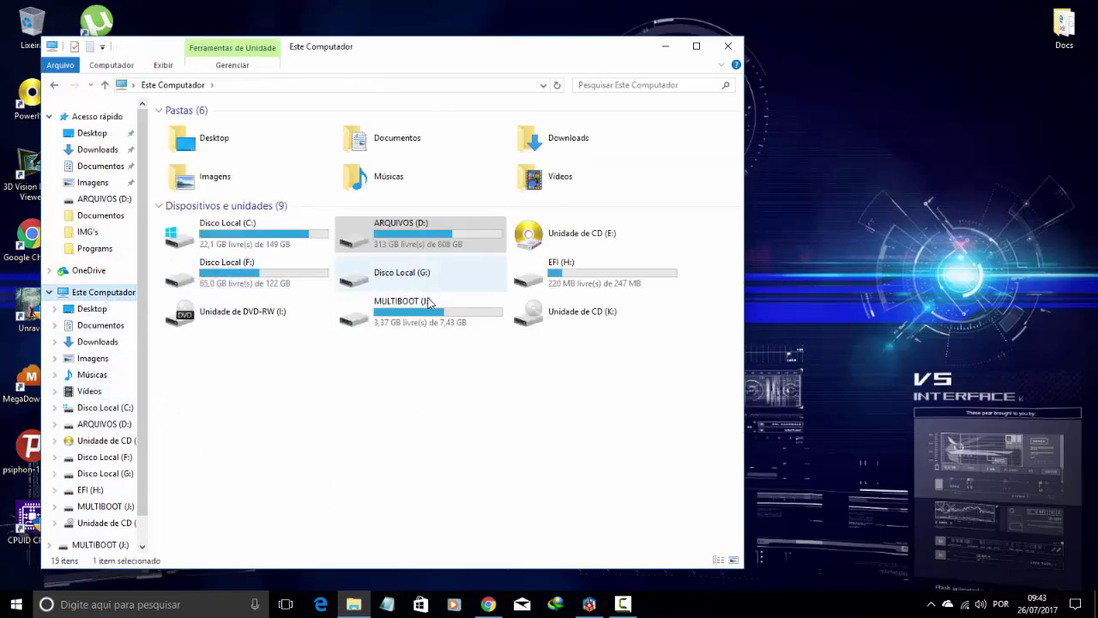
double_click(445, 319)
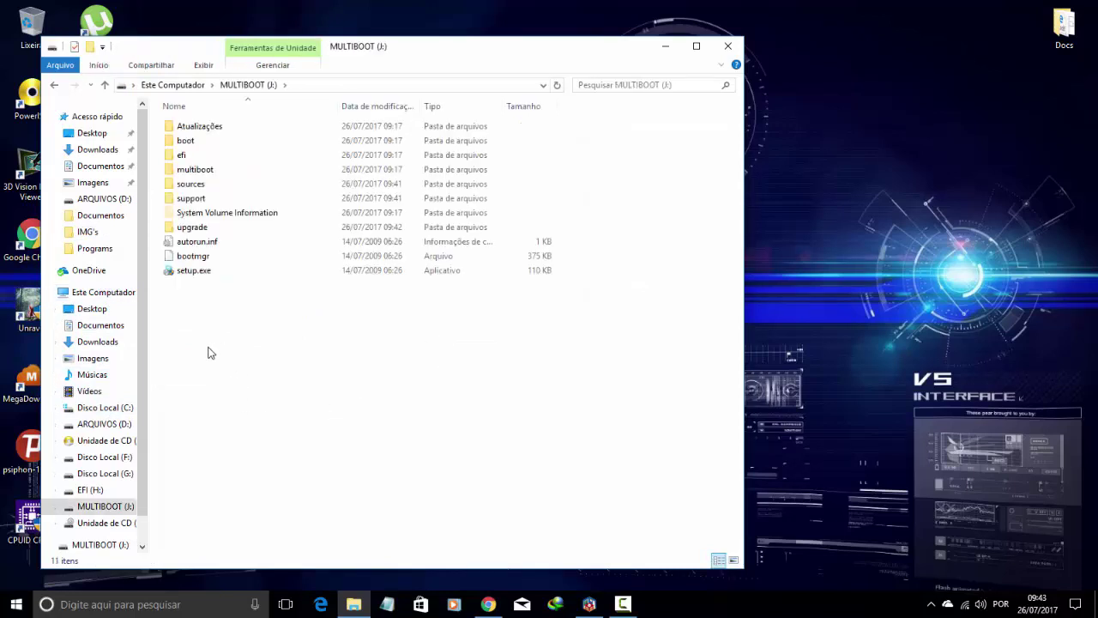
drag(208, 348, 232, 297)
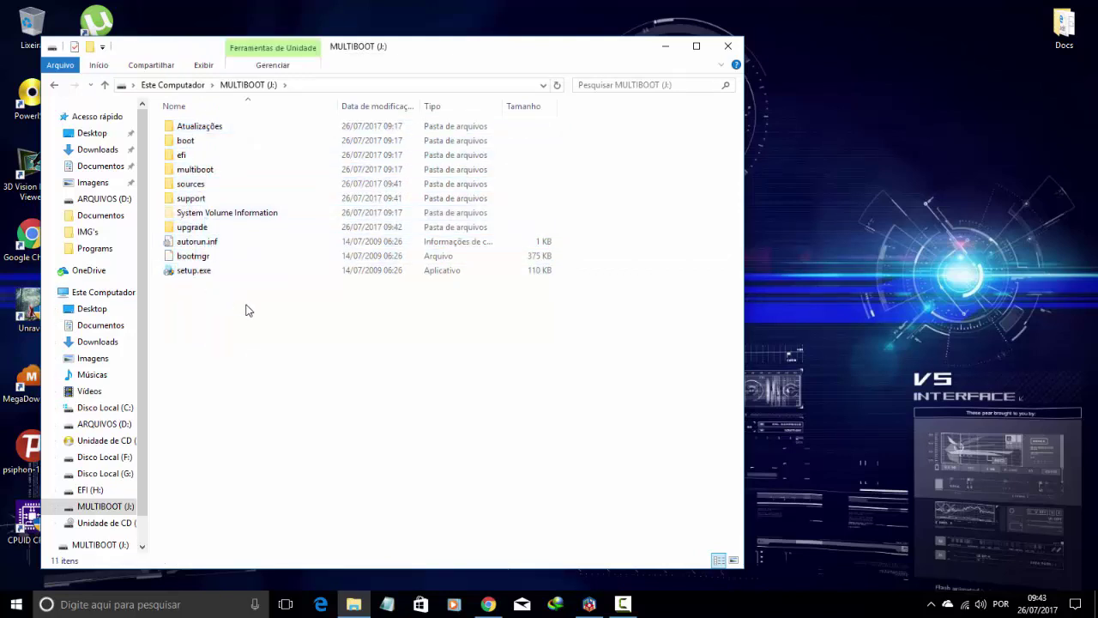